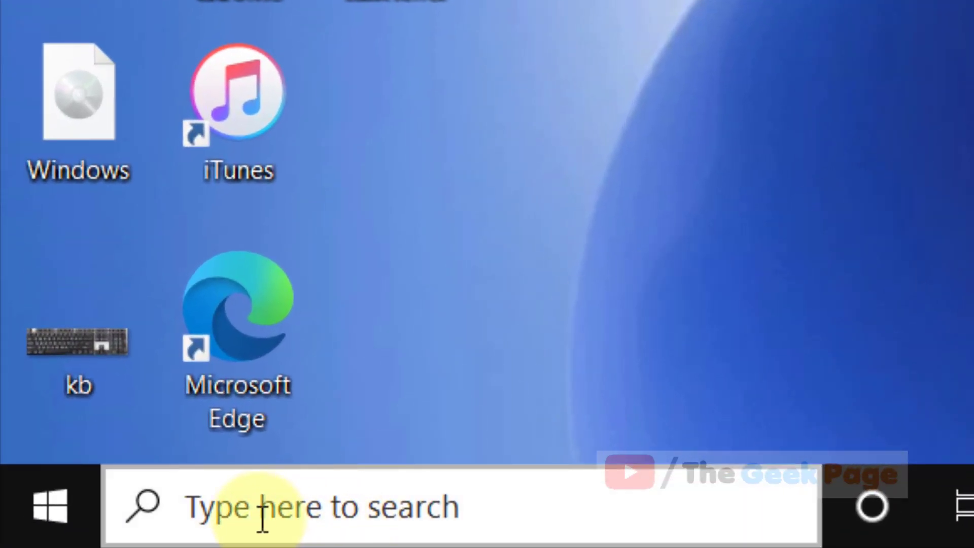
- Open the Run dialog from the Start button's power-user menu to enter ncpa.cpl
right_click(74, 522)
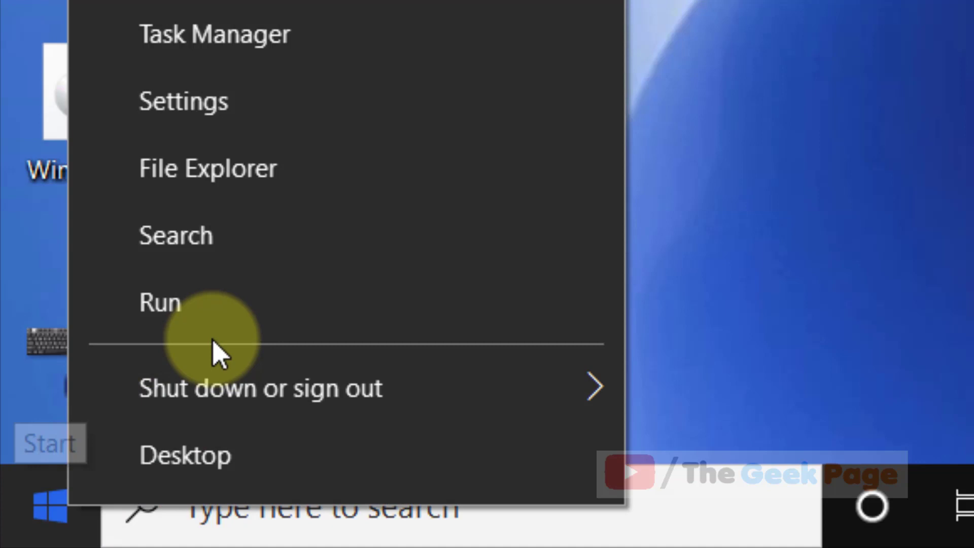
left_click(218, 326)
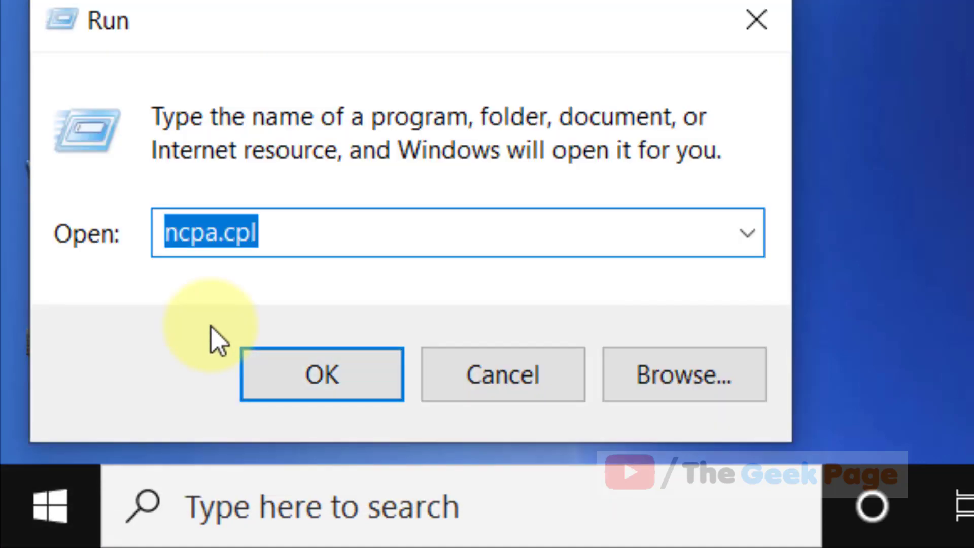
type("ncpa.cpl")
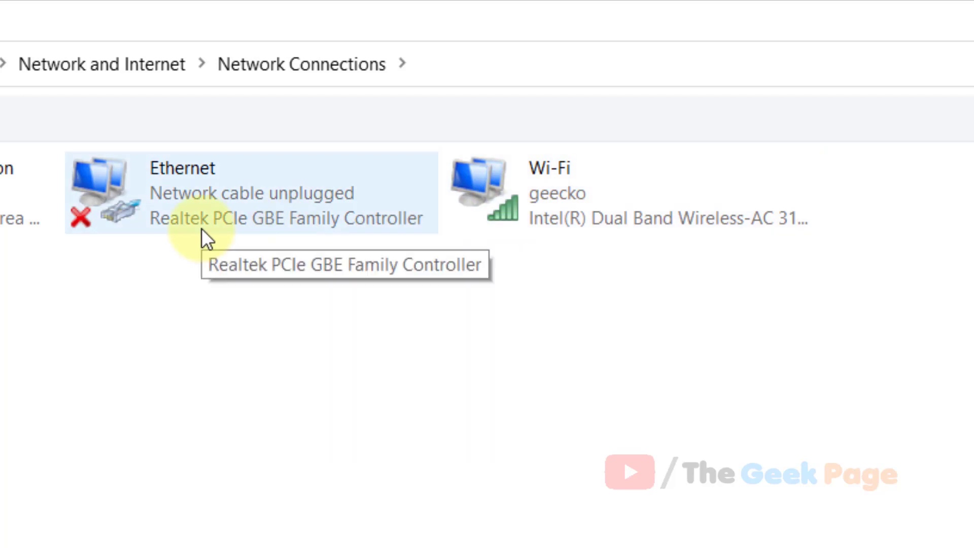
- Disable the Wi-Fi adapter, then re-enable it, in Network Connections
right_click(530, 183)
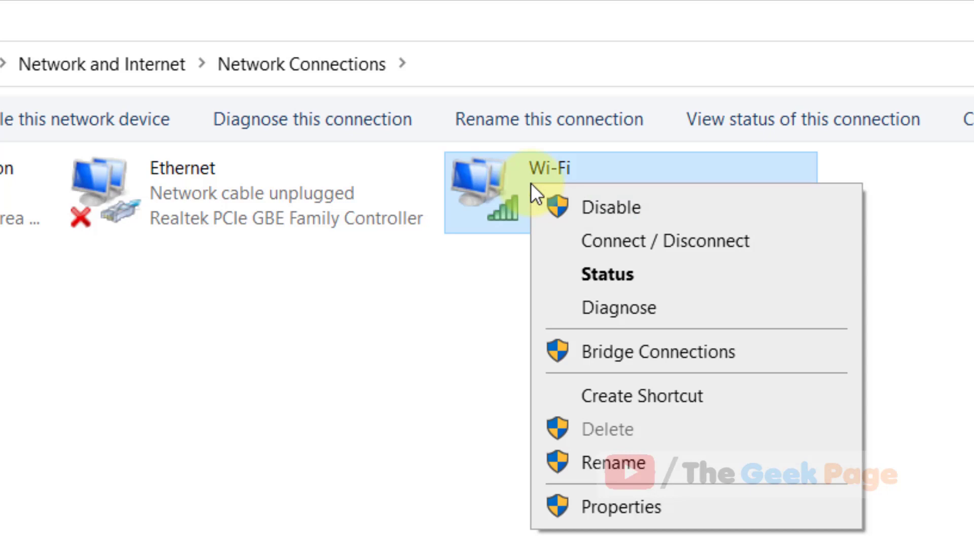
left_click(603, 200)
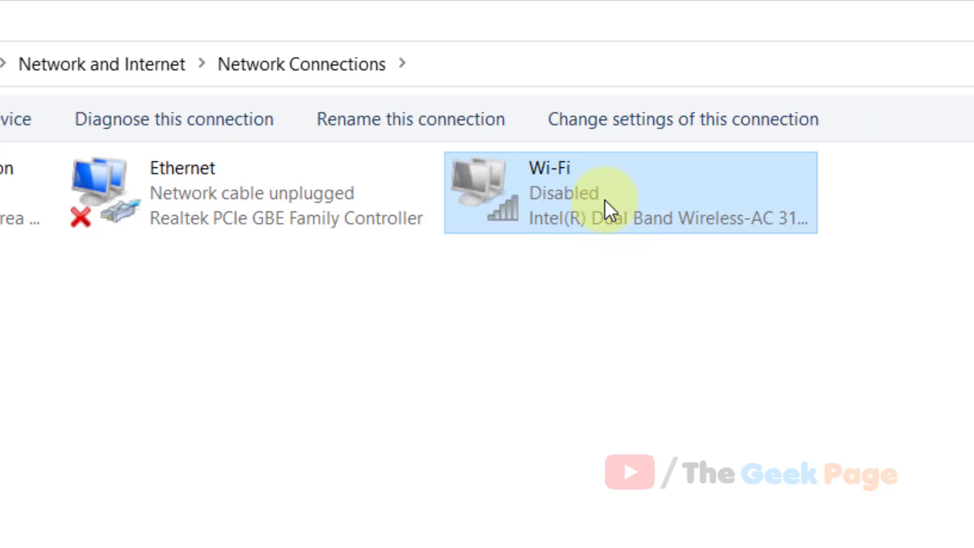
right_click(470, 191)
left_click(507, 224)
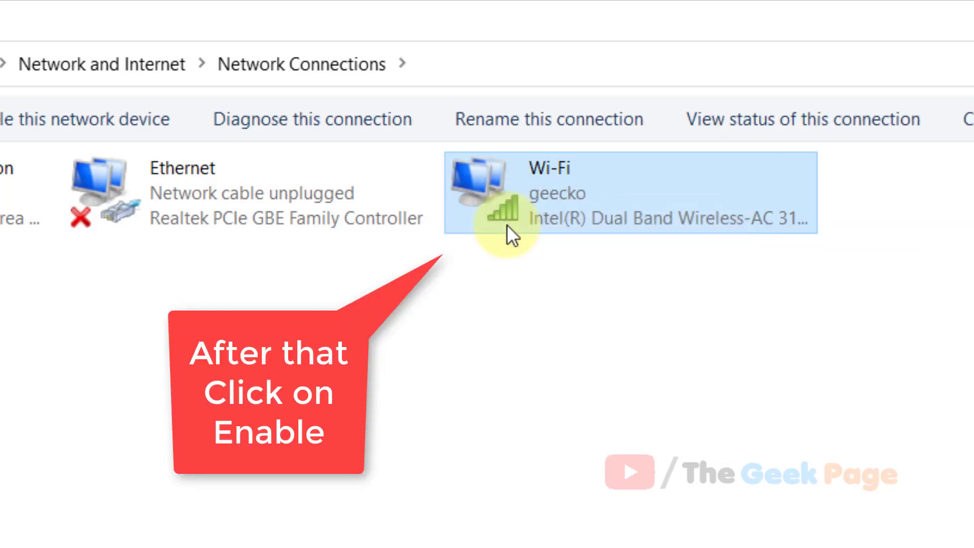
left_click(679, 375)
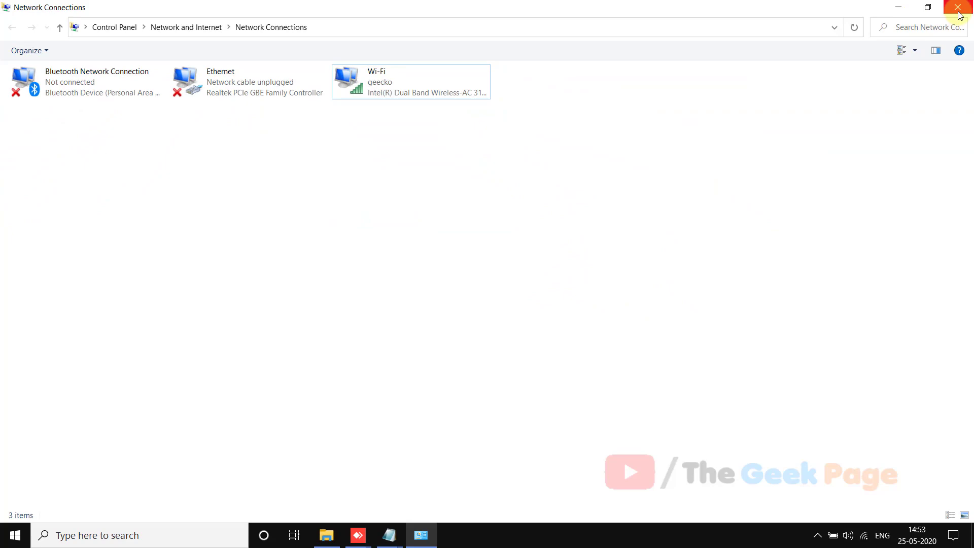
- Close Network Connections and run the Command Prompt search result as administrator
left_click(958, 13)
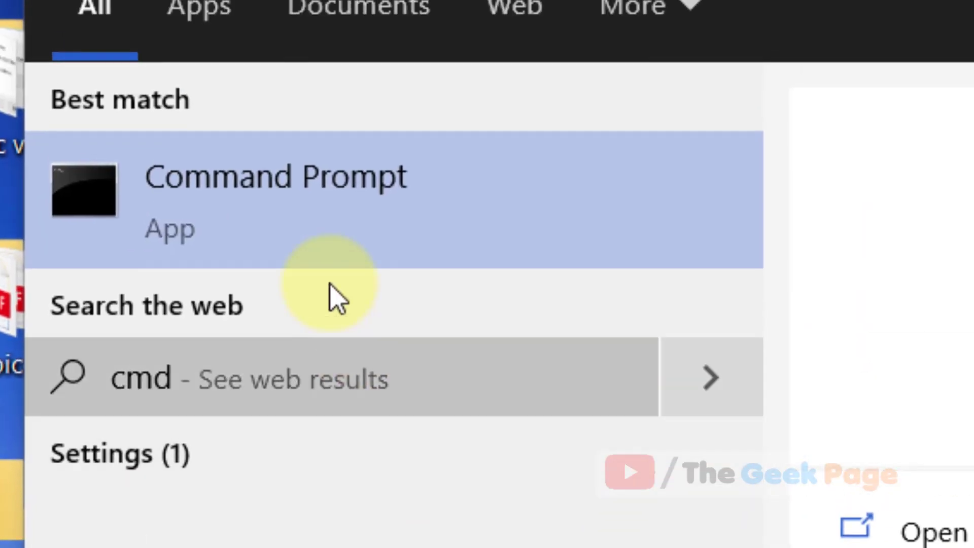
right_click(381, 218)
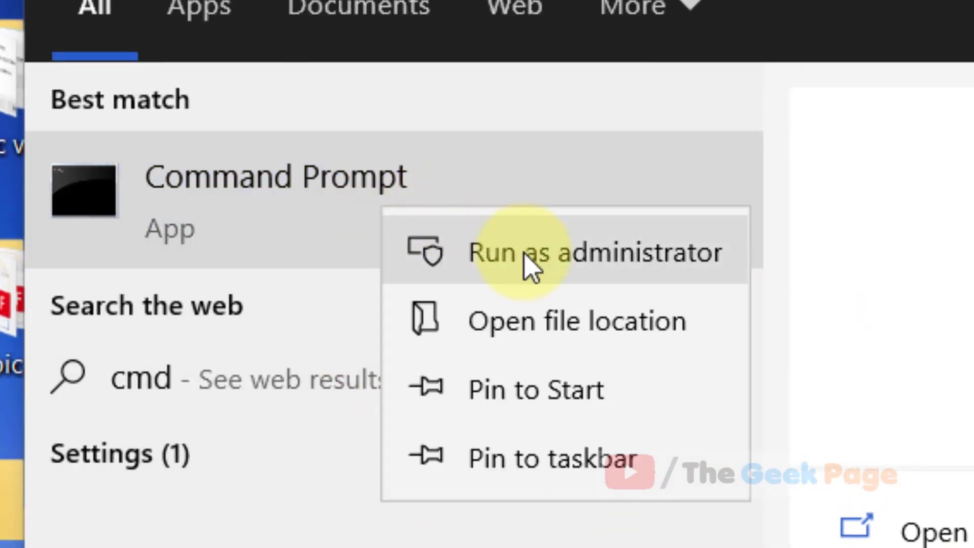
left_click(581, 269)
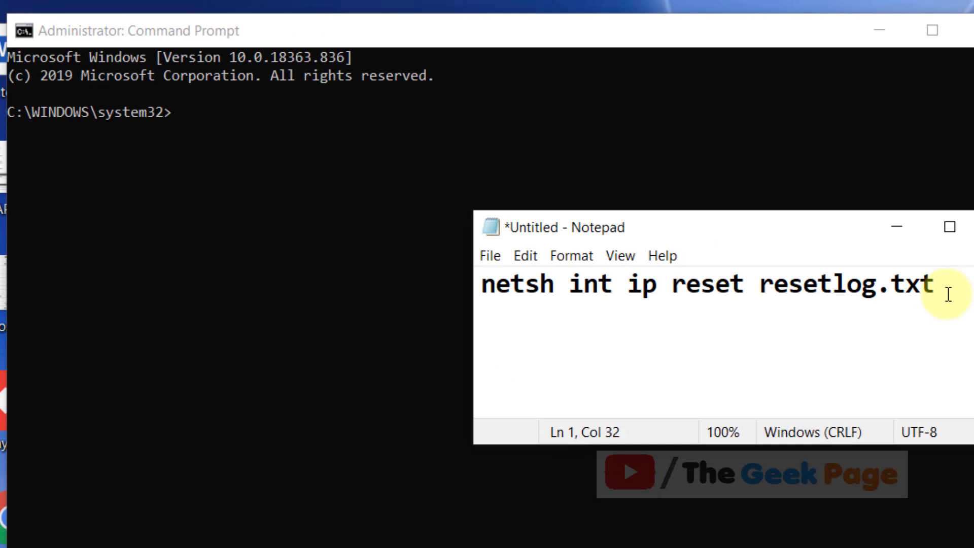
- Copy the 'netsh int ip reset resetlog.txt' command from the Notepad note
left_click_drag(912, 277, 466, 259)
double_click(576, 277)
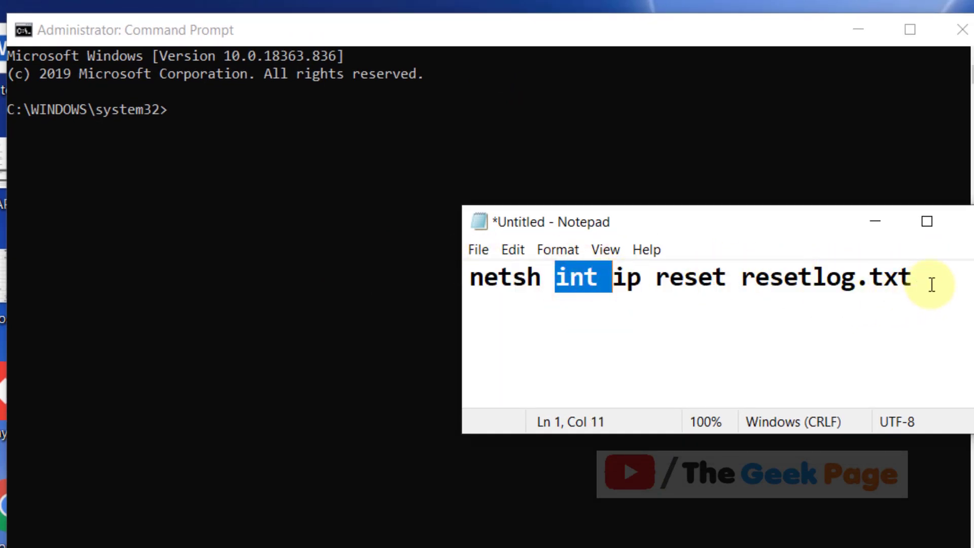
left_click_drag(930, 283, 473, 268)
right_click(532, 277)
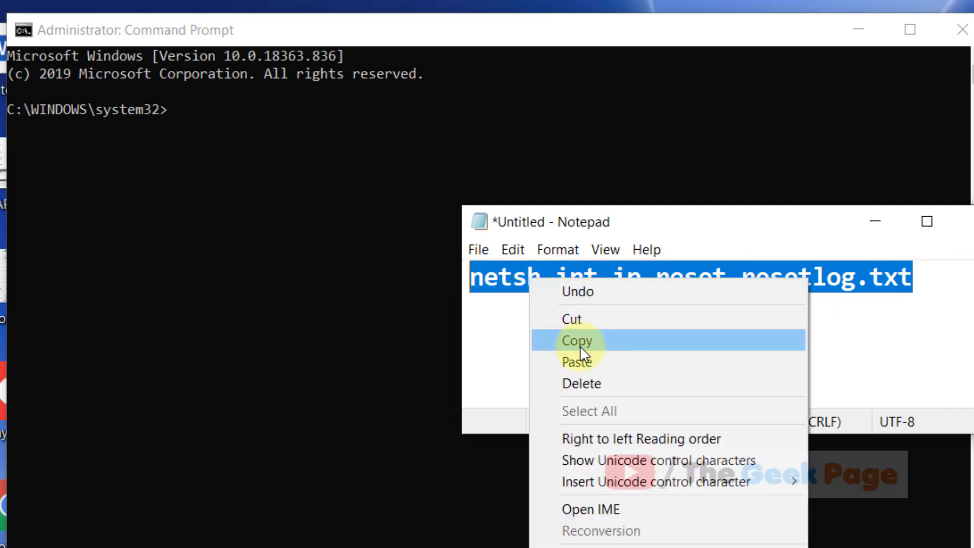
left_click(567, 344)
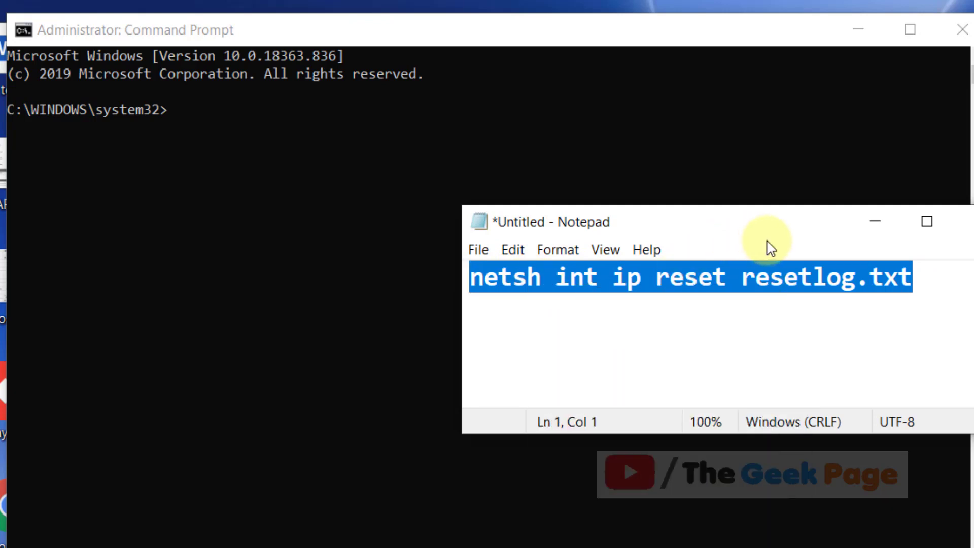
- Paste and run the netsh TCP/IP reset in the admin console, then close it
left_click(871, 221)
right_click(246, 117)
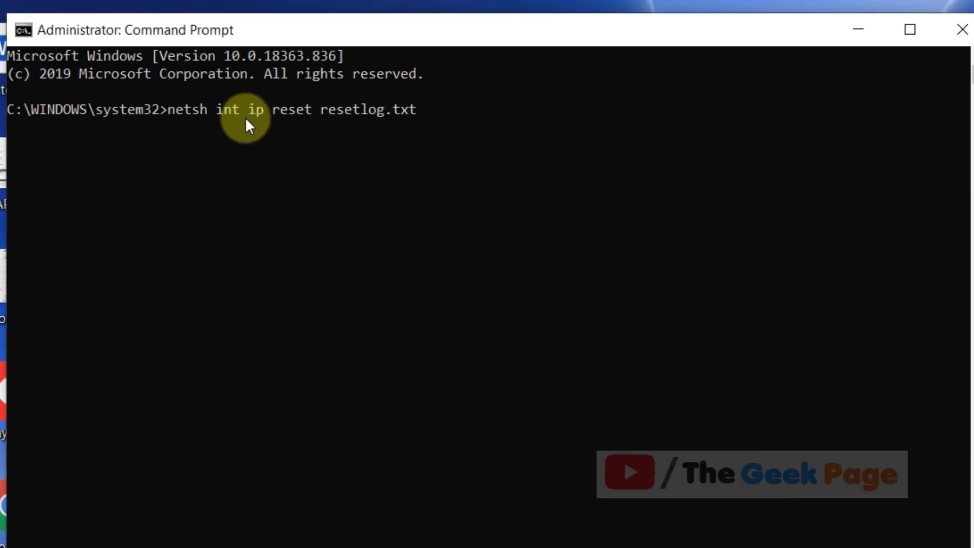
key("Return")
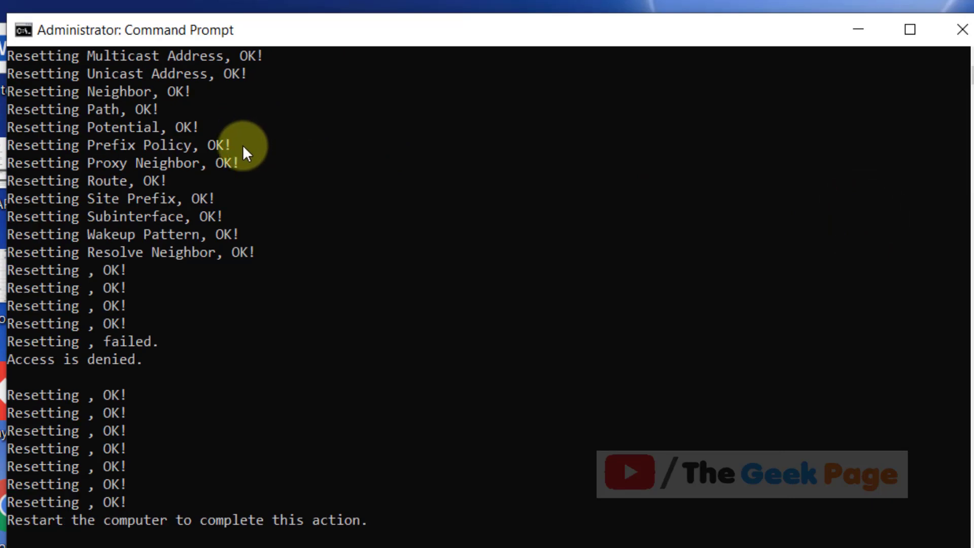
left_click(952, 33)
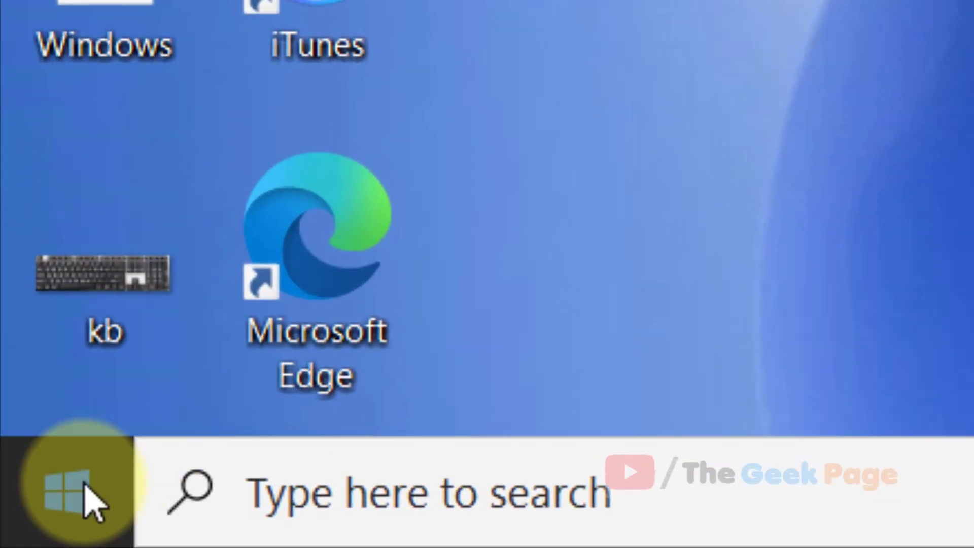
- Open the Run dialog again from the Start power-user menu for ncpa.cpl
right_click(86, 499)
left_click(243, 219)
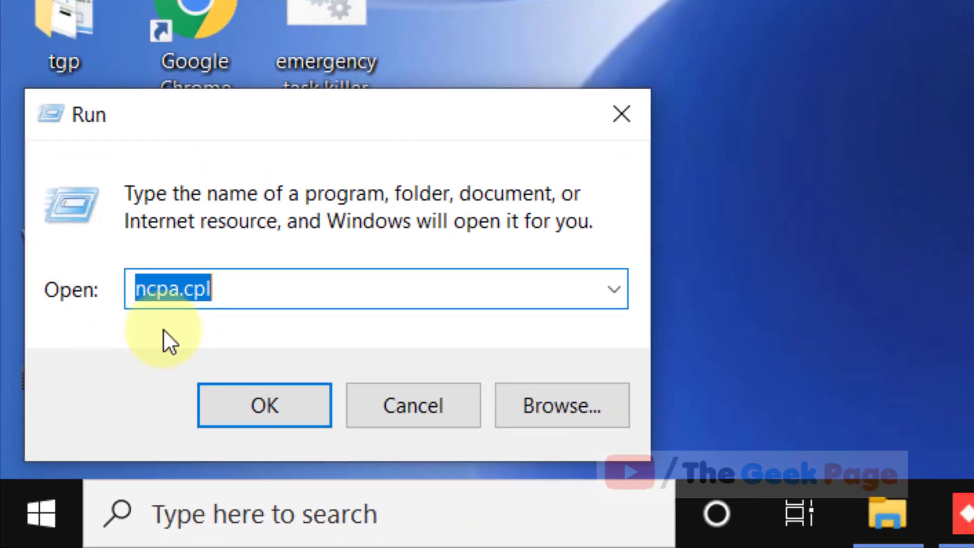
type("ncpa.")
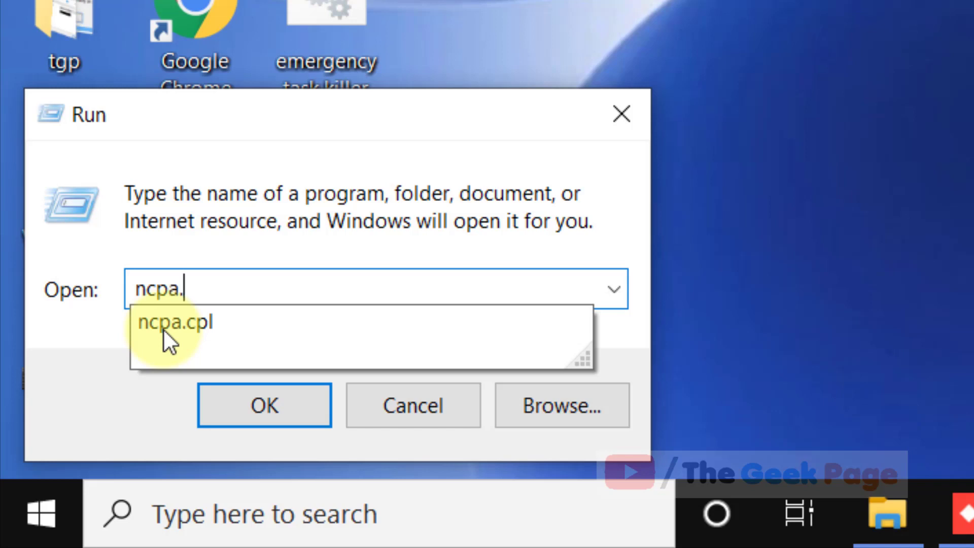
type("cpl")
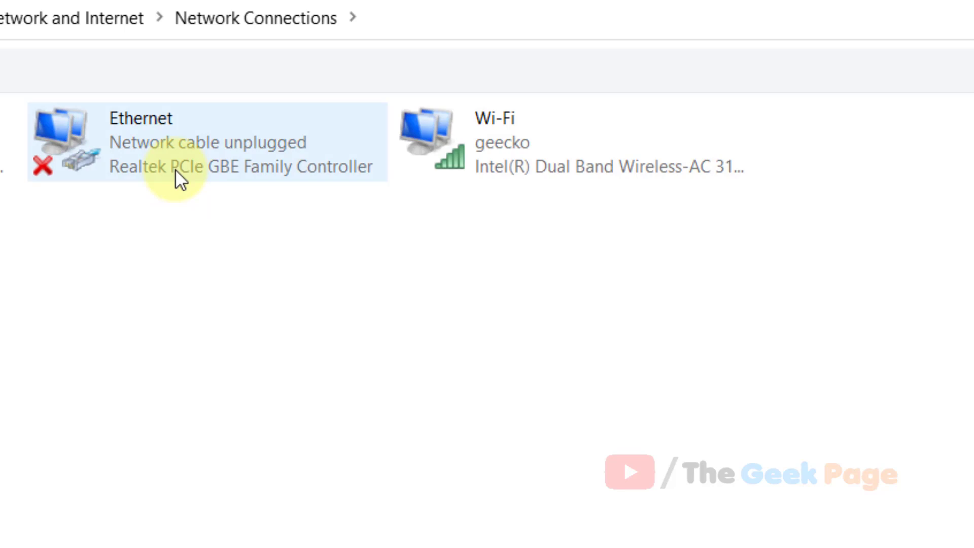
- Open the Wi-Fi adapter's properties and select Internet Protocol Version 4 (TCP/IPv4)
left_click(687, 331)
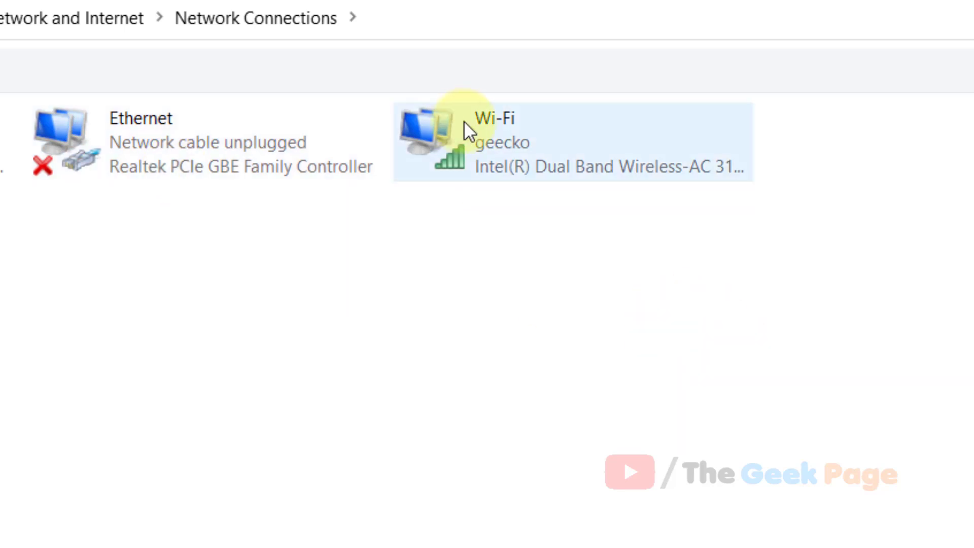
right_click(544, 139)
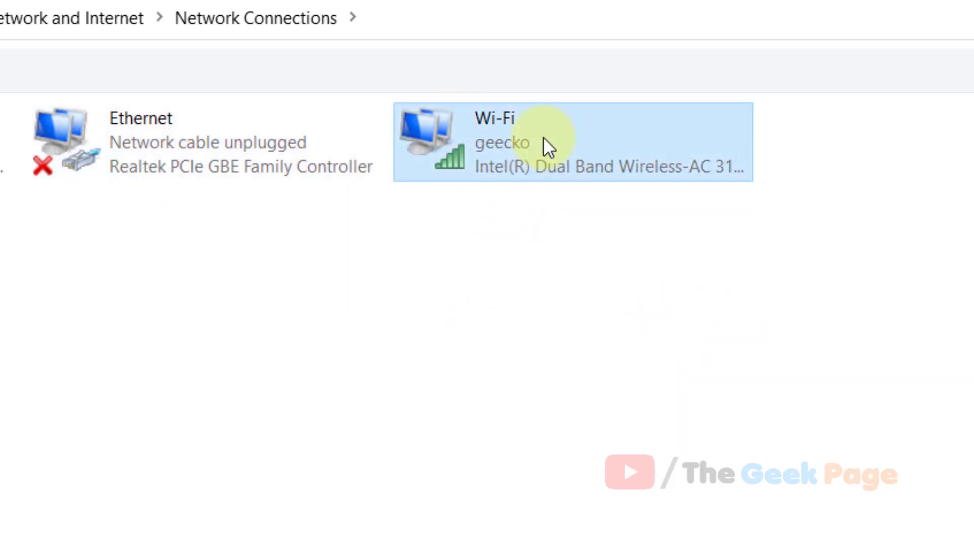
left_click(642, 450)
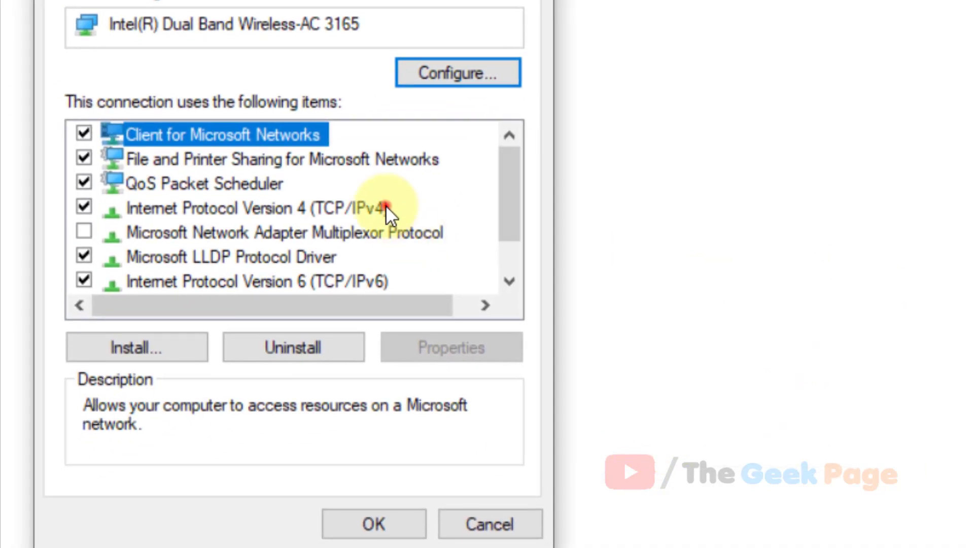
left_click(386, 205)
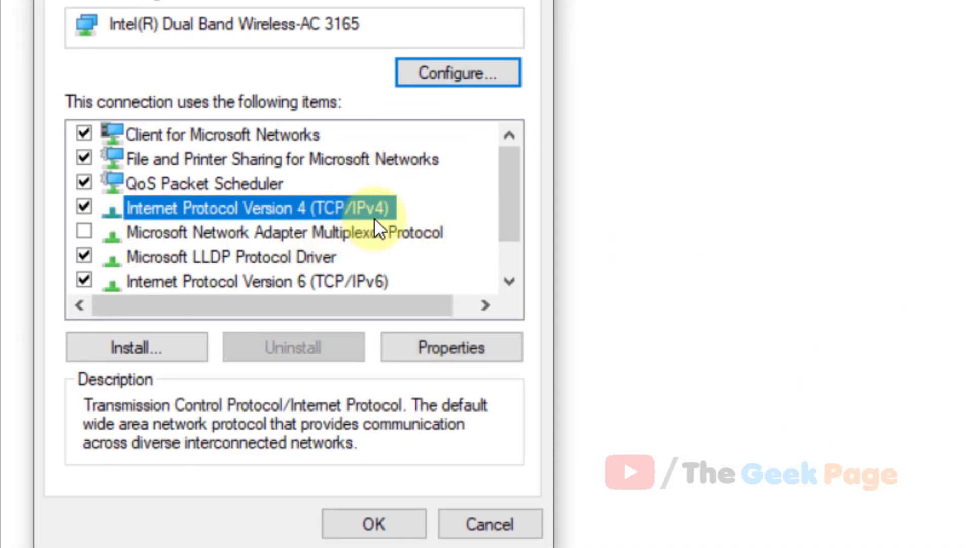
- In IPv4 Properties, use manual DNS: preferred 1.1.1.1, alternate 1.0.0.1
left_click(481, 355)
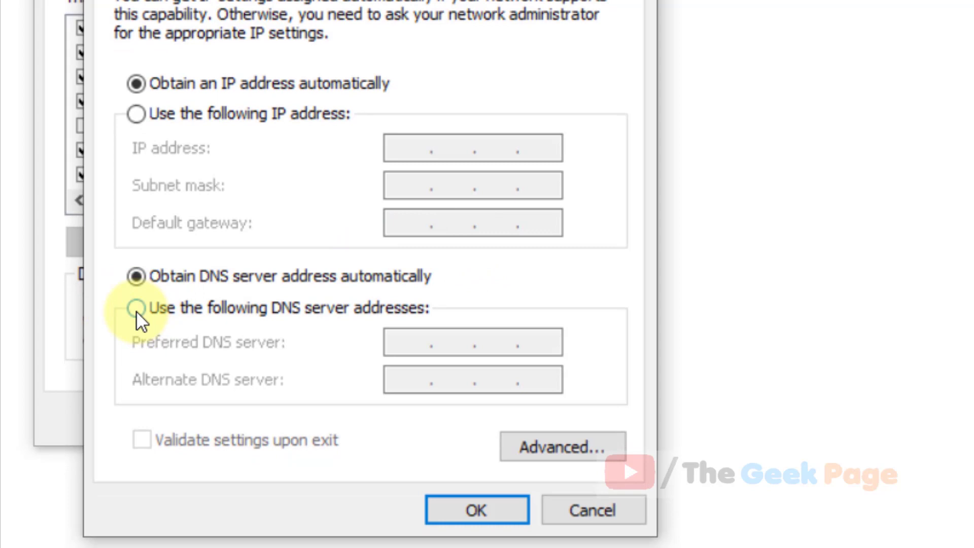
left_click(137, 307)
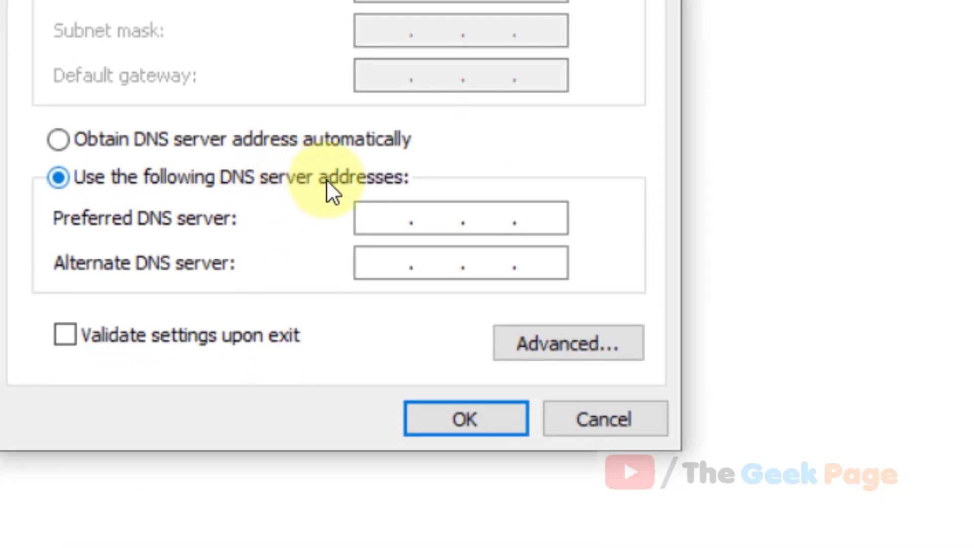
left_click(433, 215)
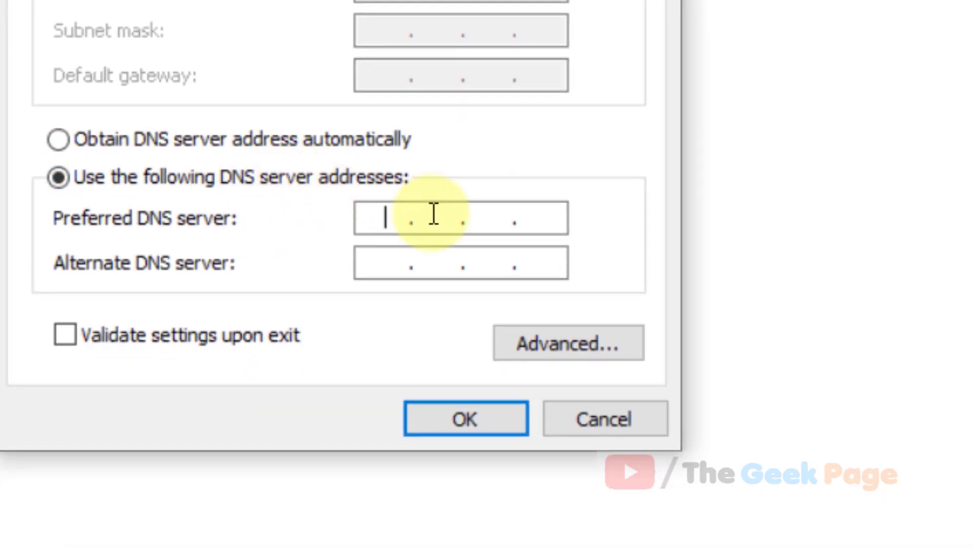
type("1")
left_click(445, 222)
type("1")
left_click(485, 219)
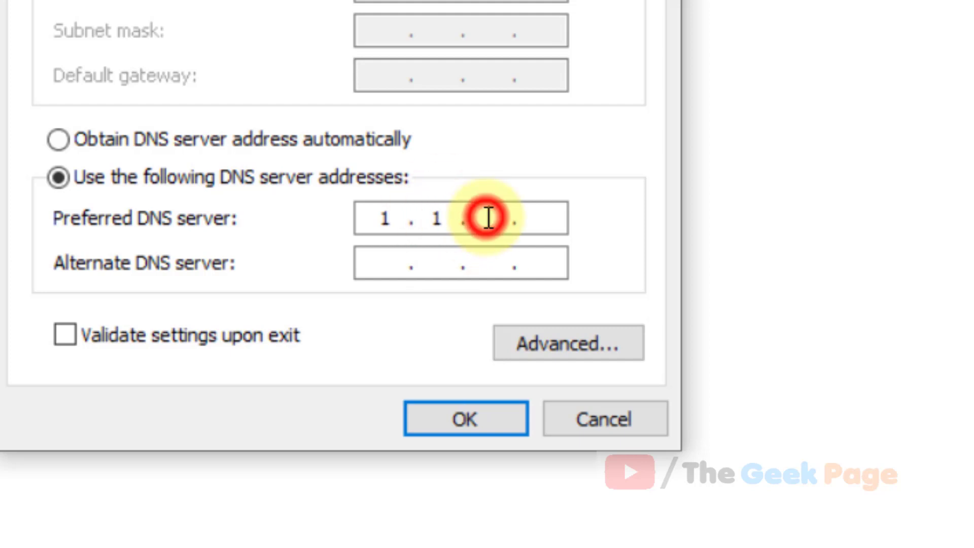
type("1")
left_click(517, 217)
type("1")
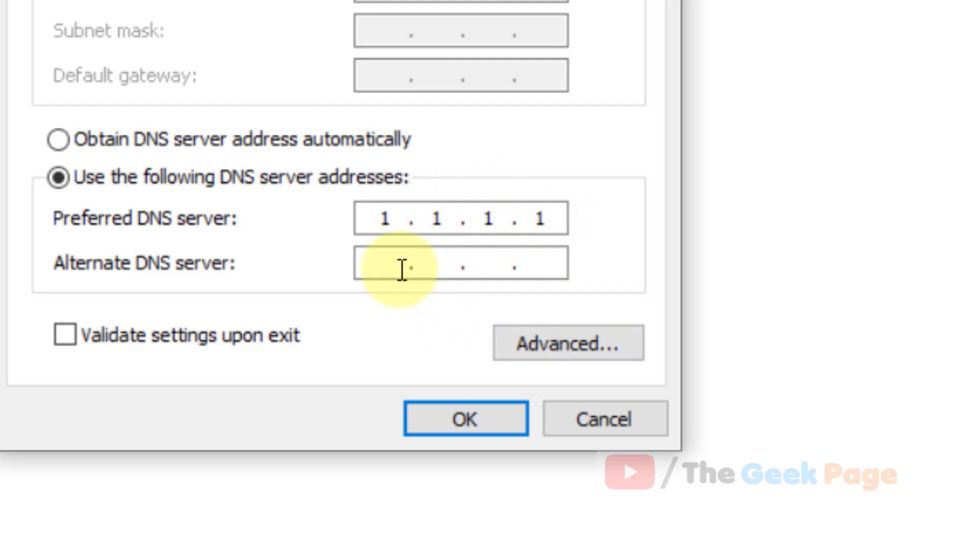
left_click(402, 271)
type("1.0..")
left_click(434, 269)
type("0..")
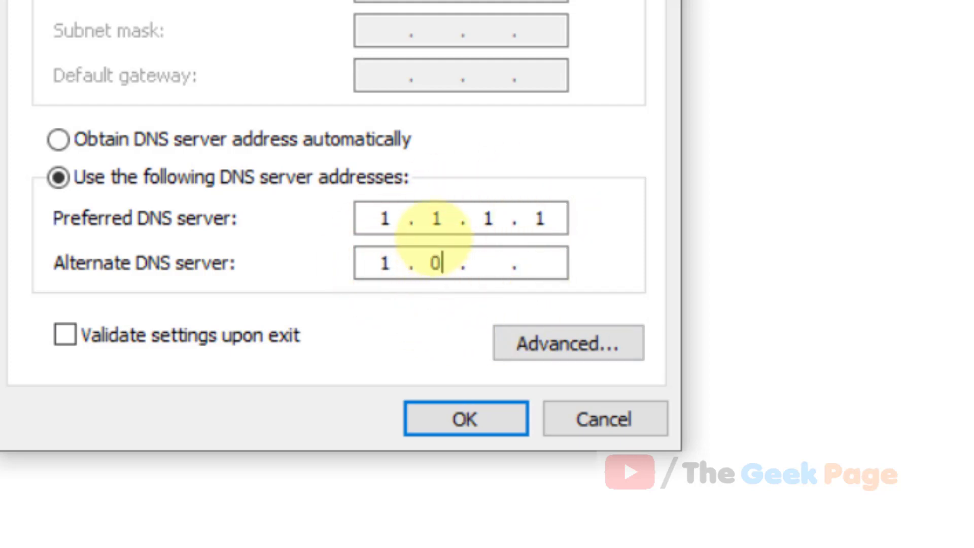
left_click(491, 267)
type("0")
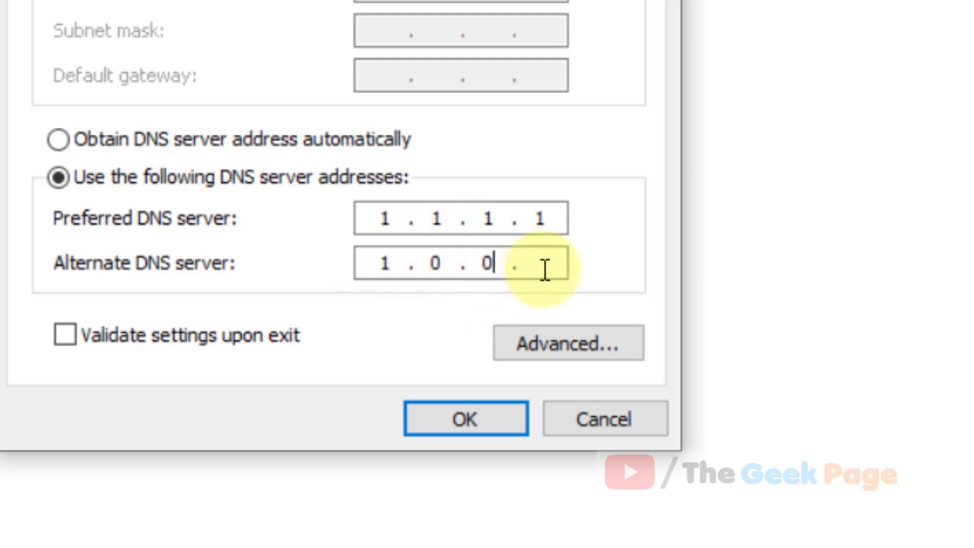
left_click(544, 265)
type("1")
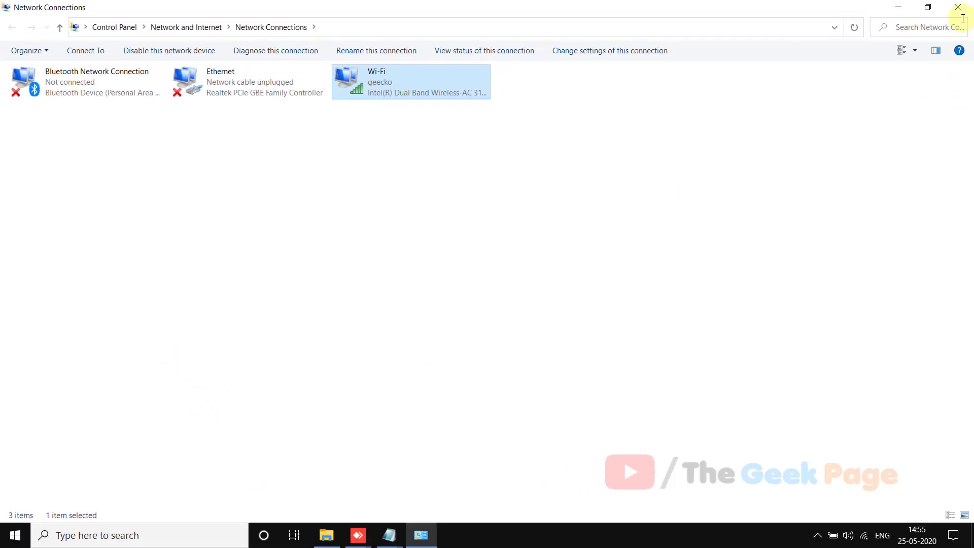
- Minimize Network Connections and search Windows for 'device manager'
left_click(898, 7)
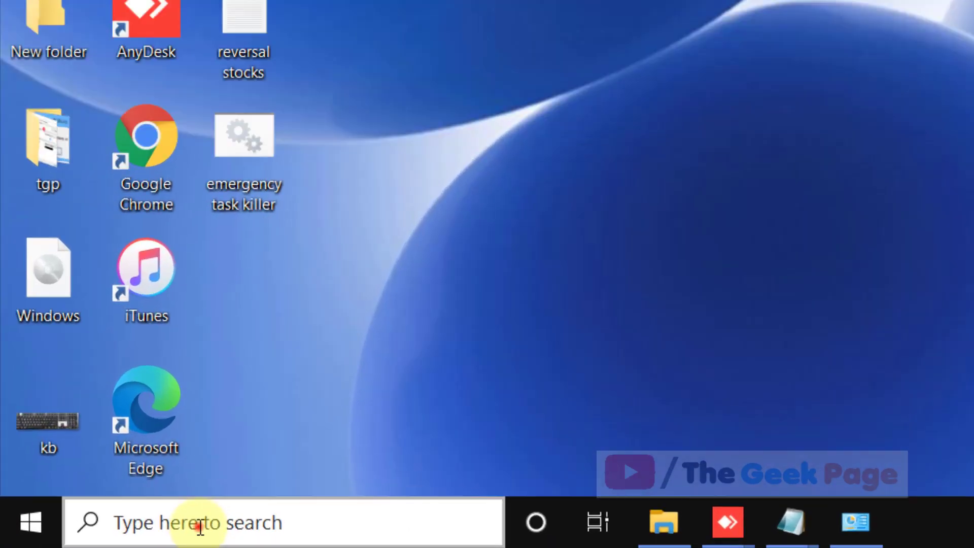
left_click(99, 534)
type("d")
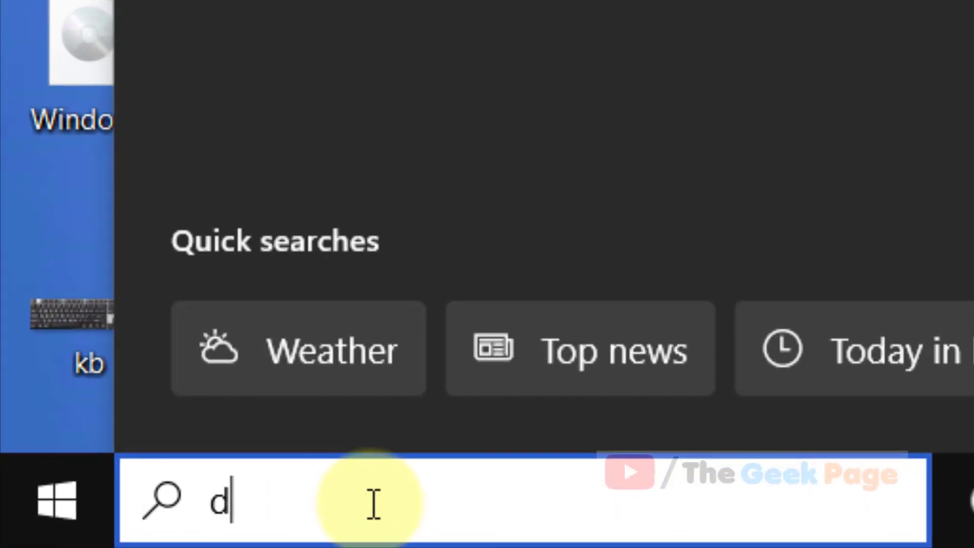
type("evice")
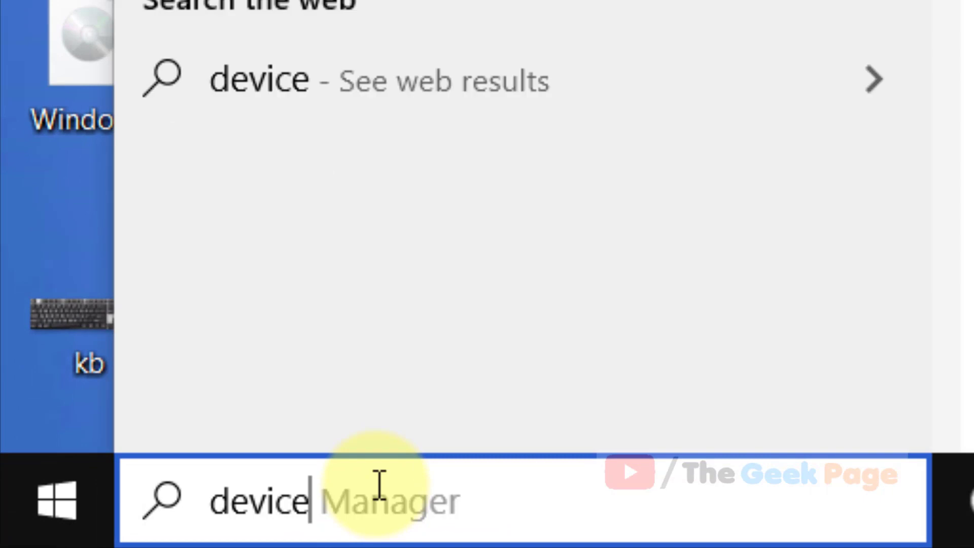
type(" mana")
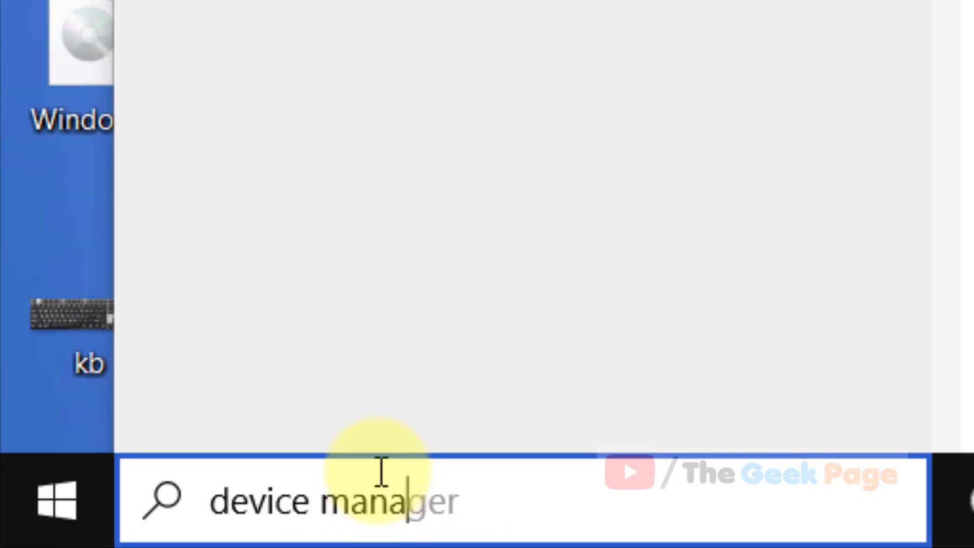
type("gr")
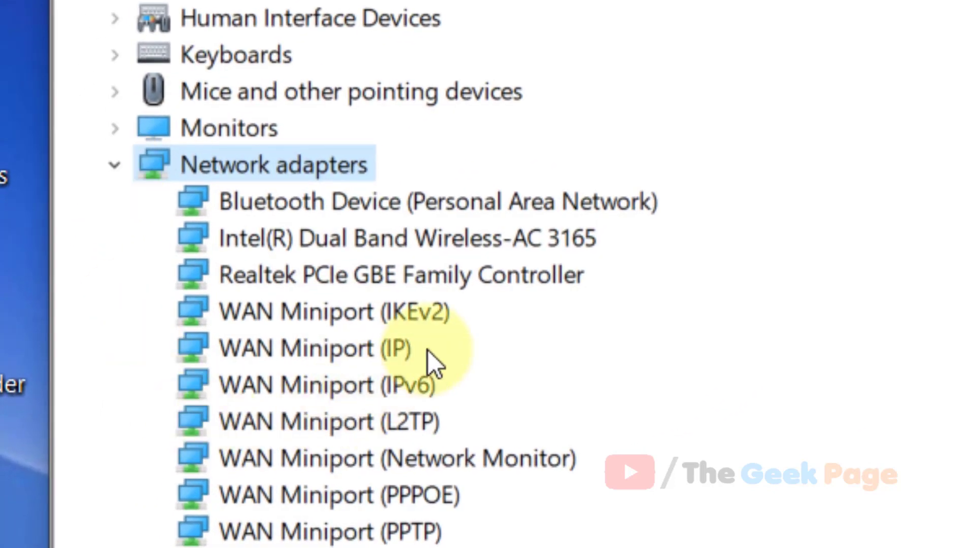
- Compare the Intel Dual Band Wireless-AC 3165 and Realtek PCIe GBE adapters, ending on Intel
left_click(501, 243)
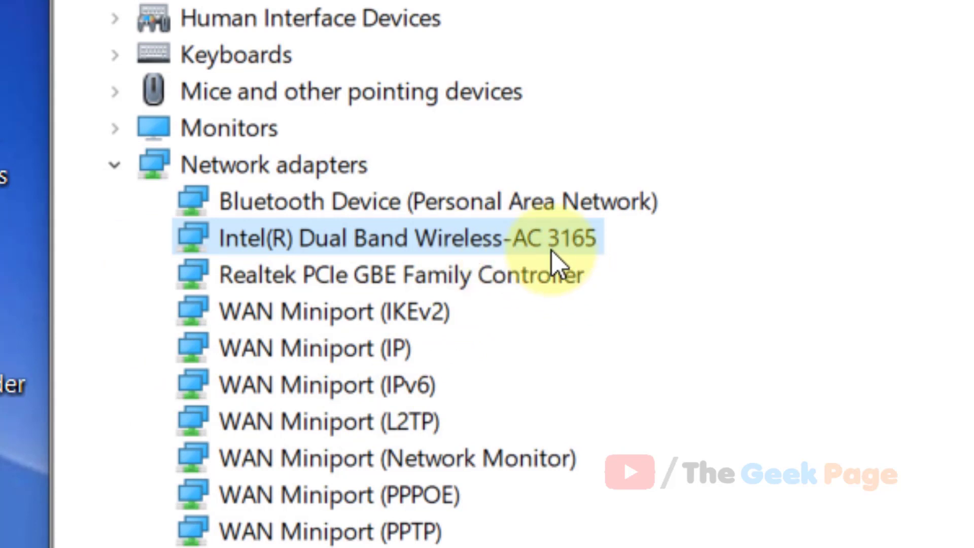
left_click(531, 283)
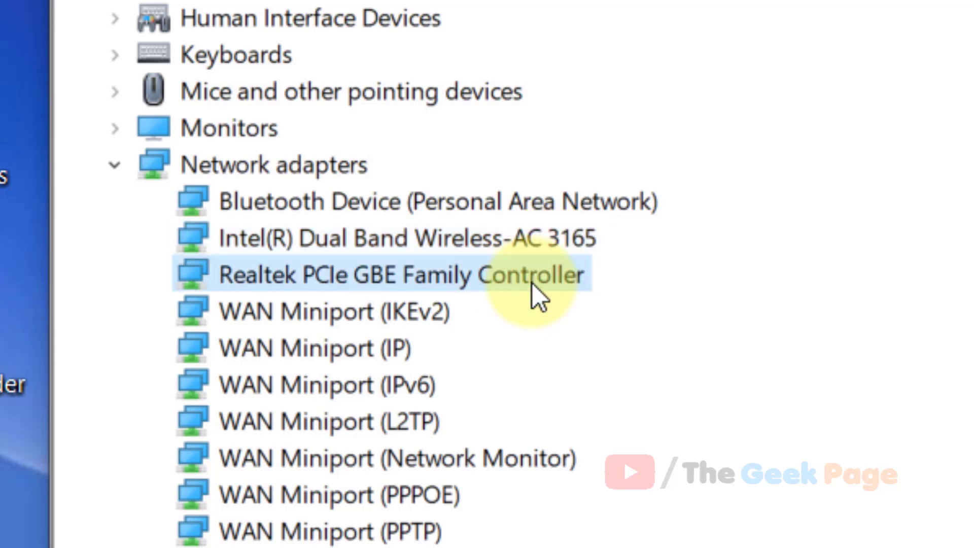
left_click(548, 249)
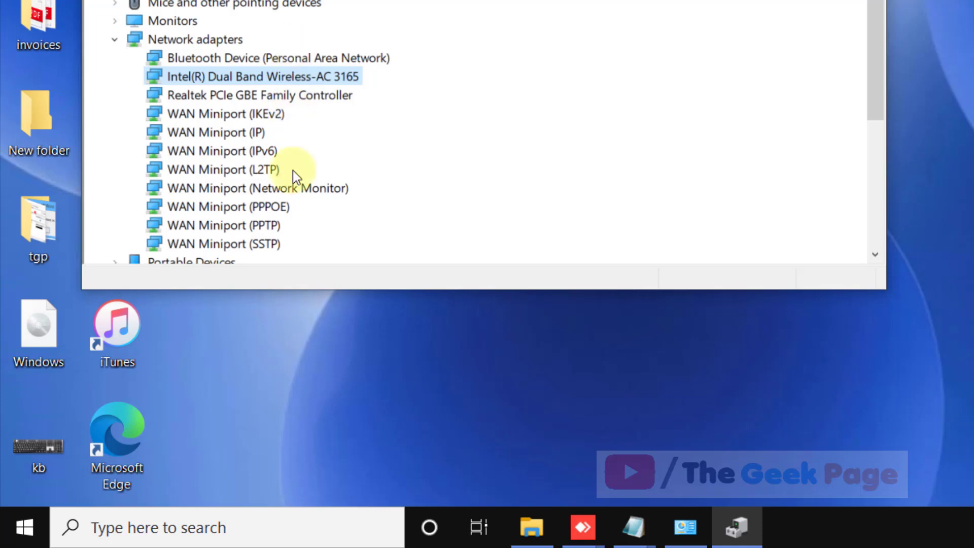
- Reopen Network Connections by running ncpa.cpl from the Start menu's Run prompt
right_click(22, 528)
left_click(78, 428)
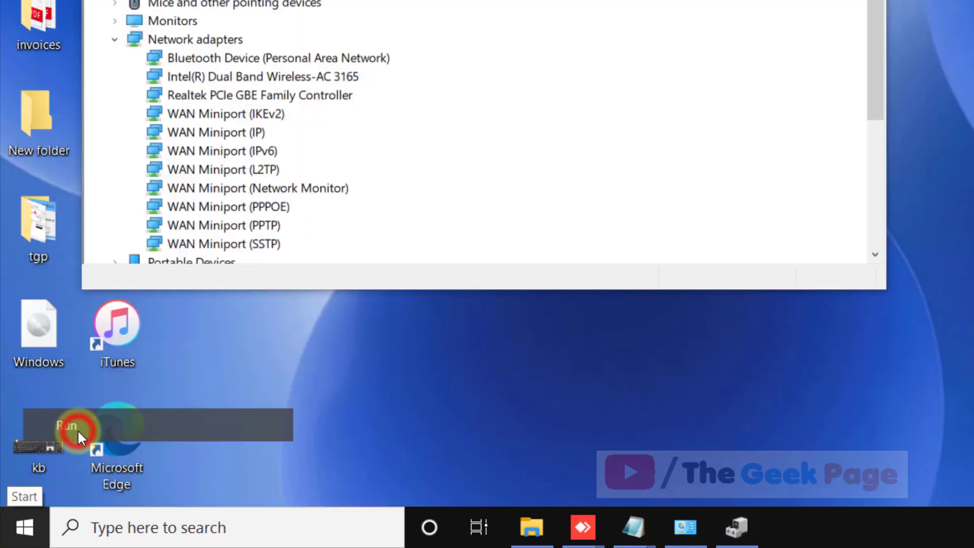
type("ncpa")
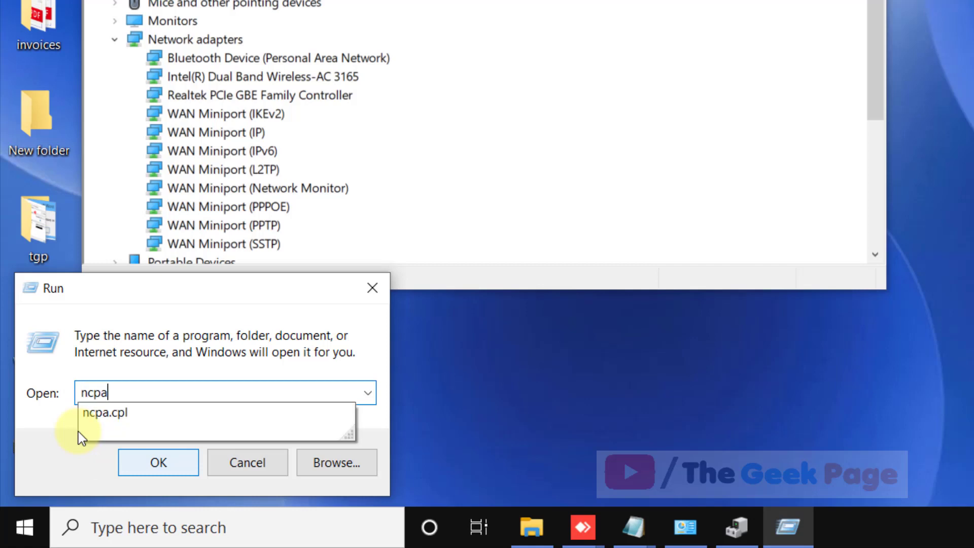
type(".cpl")
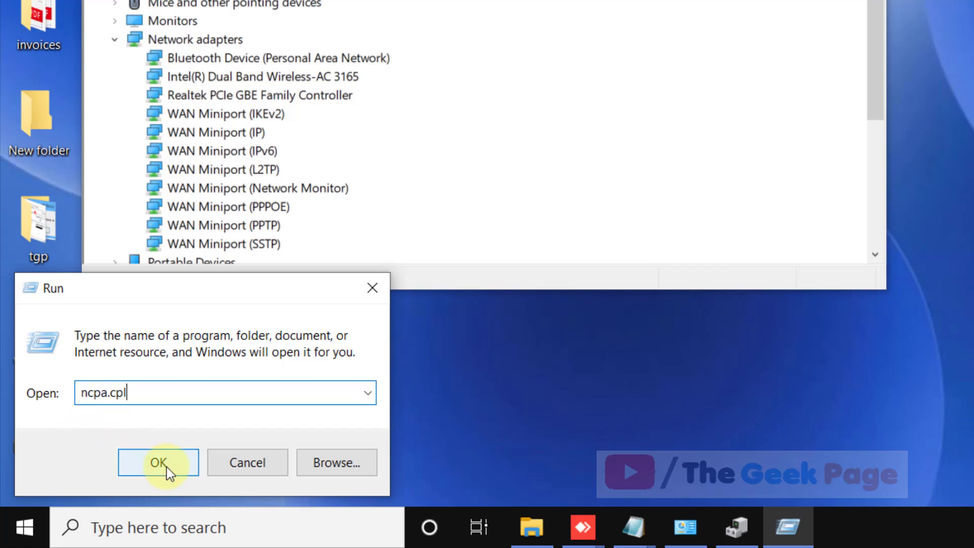
left_click(166, 466)
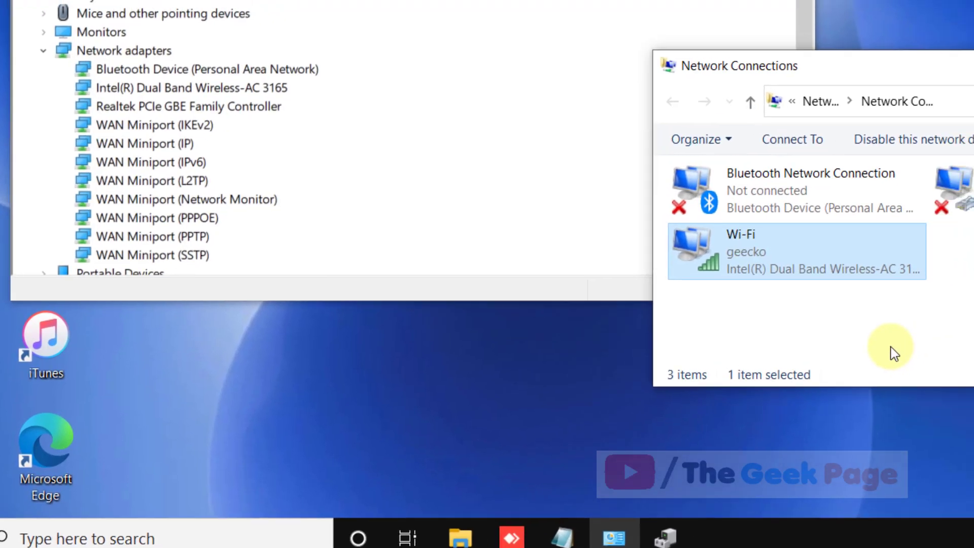
- Maximize Network Connections and select the Wi-Fi connection to check its adapter
left_click(502, 352)
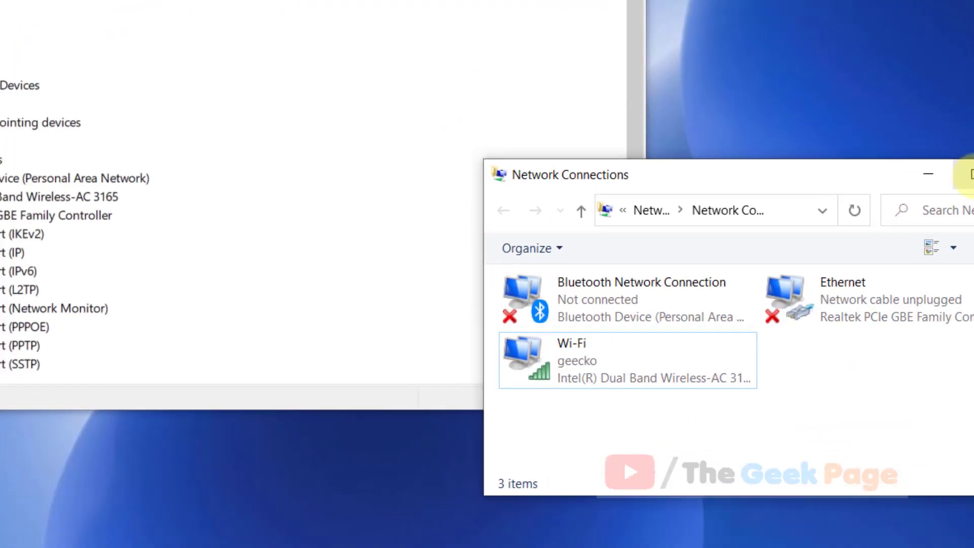
double_click(757, 104)
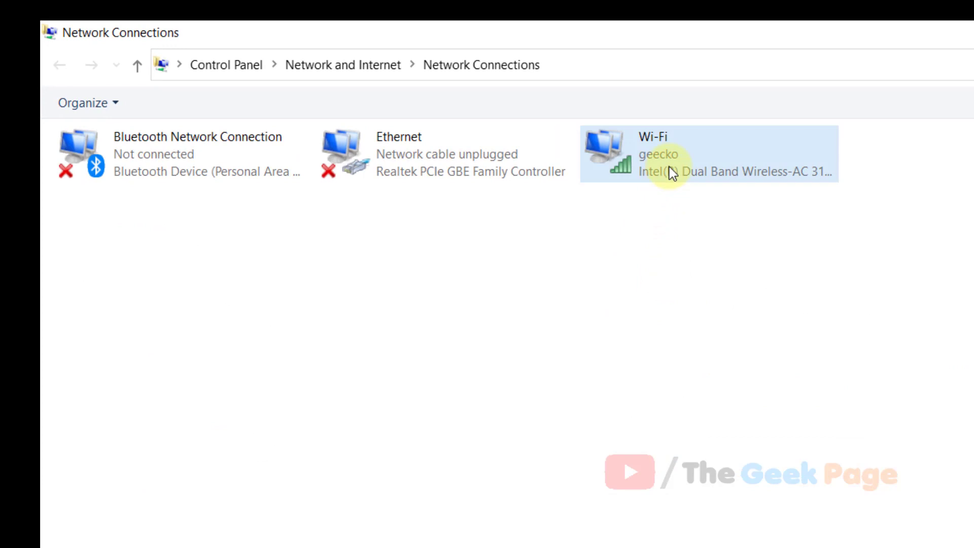
left_click(683, 186)
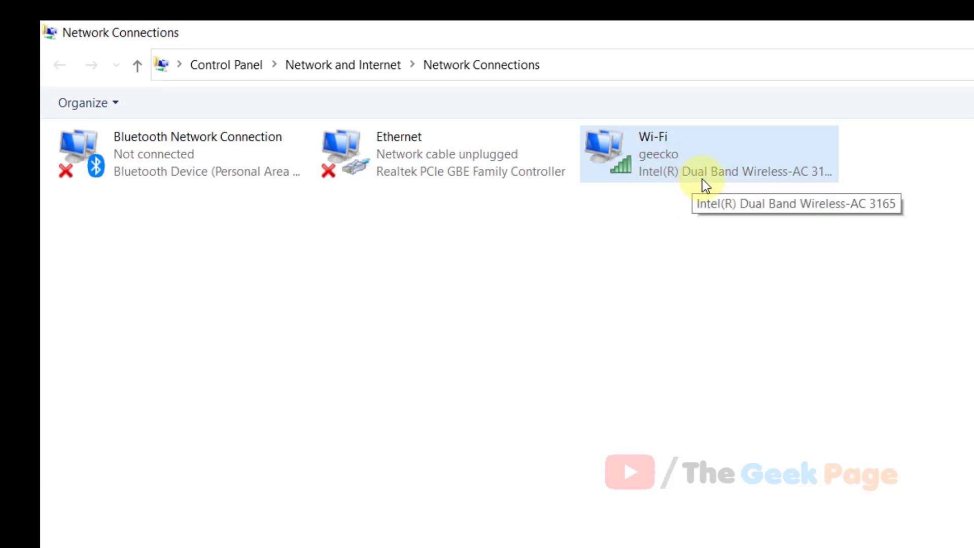
left_click(813, 184)
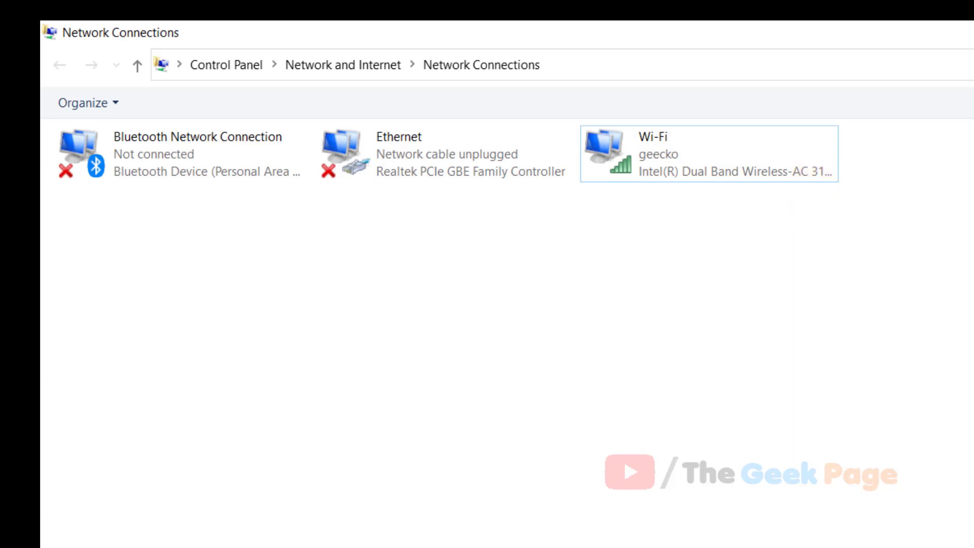
left_click(692, 187)
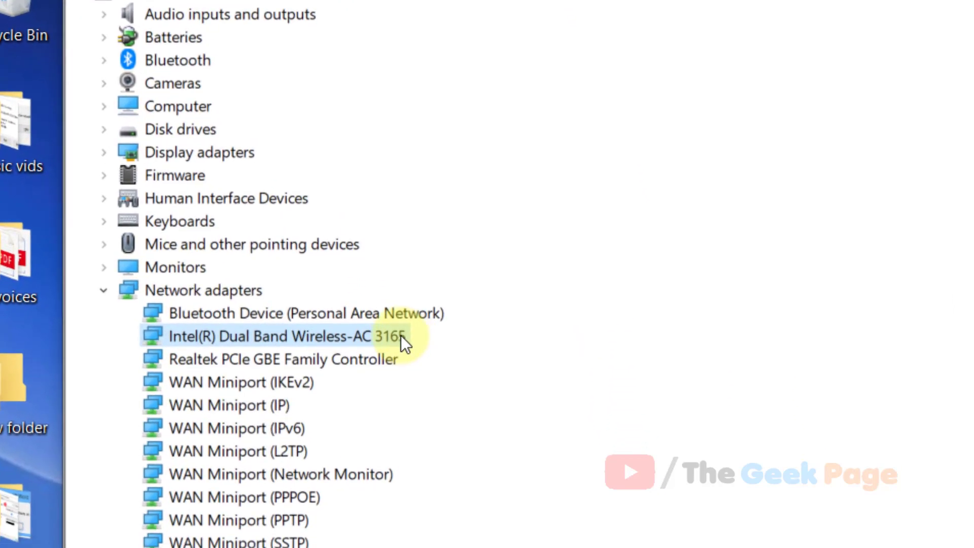
- Open the uninstall confirmation for the Intel Dual Band Wireless-AC 3165 adapter, then close it without uninstalling
right_click(399, 351)
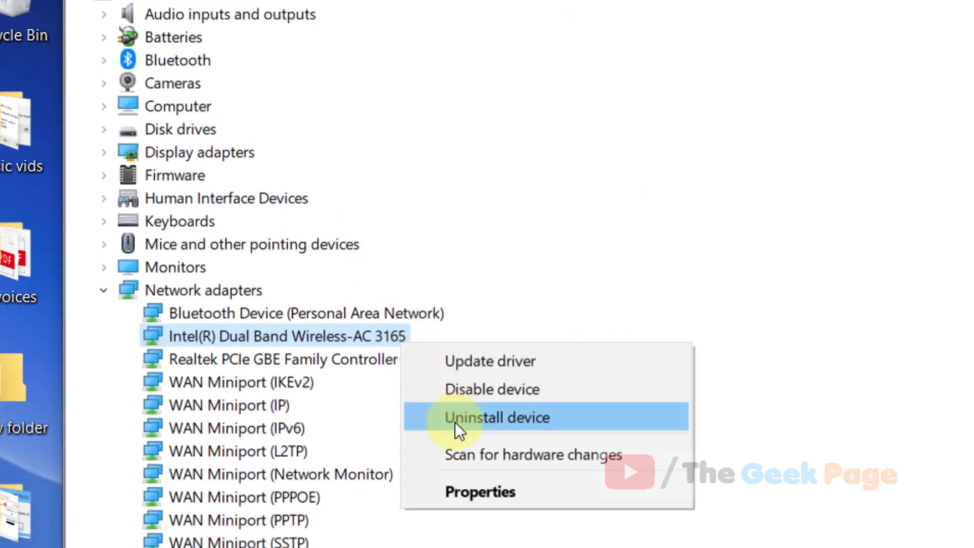
left_click(486, 420)
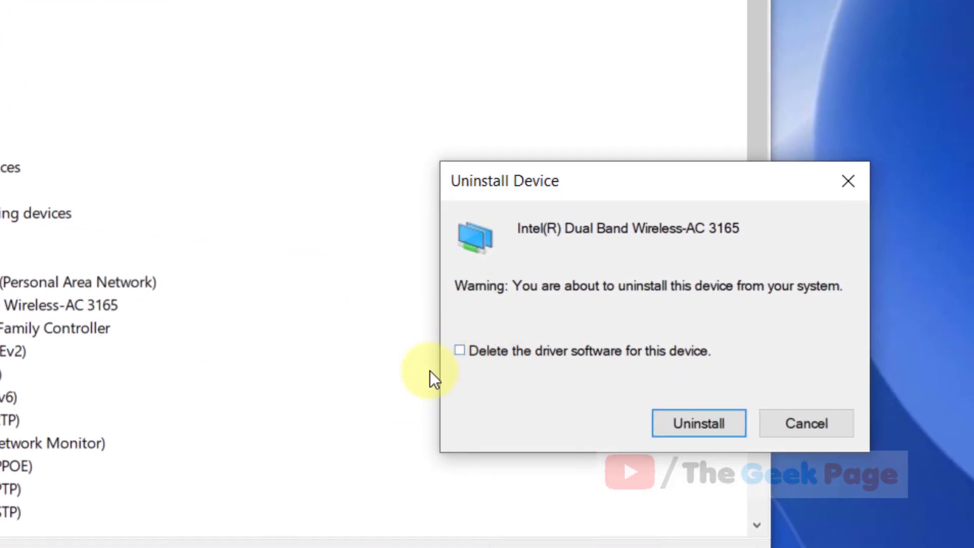
left_click(684, 417)
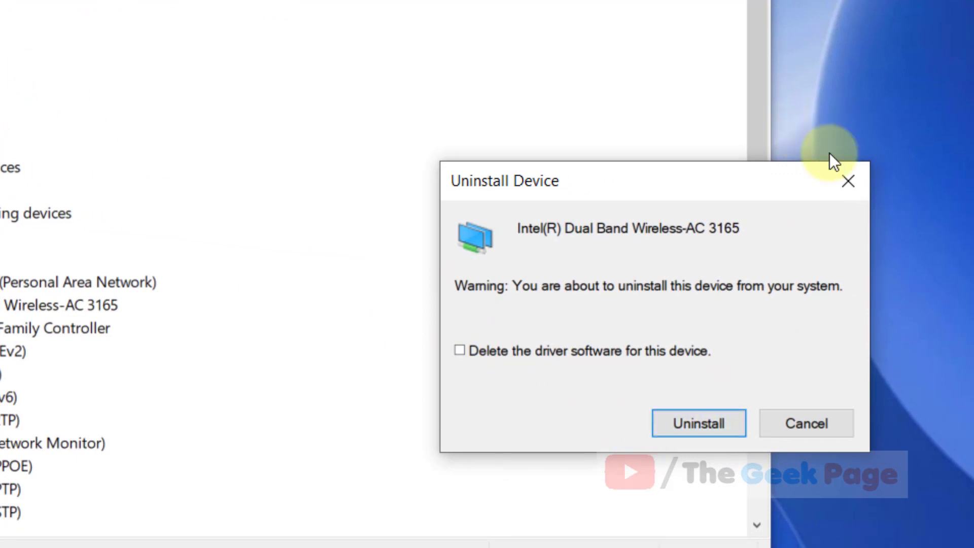